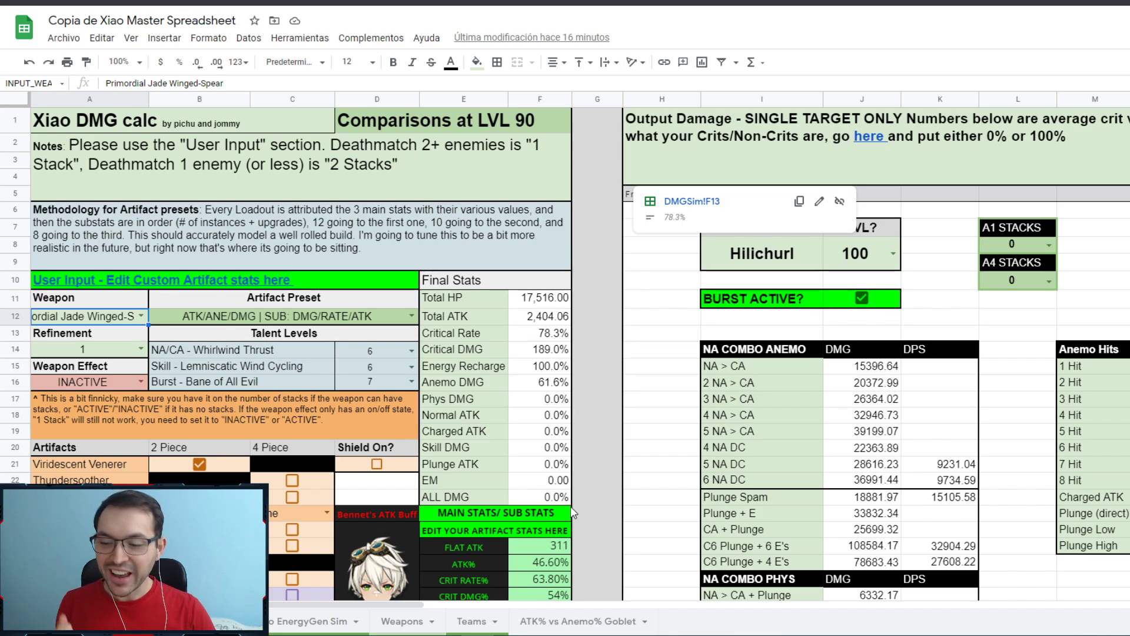
View the spreadsheet's cover sheet and its file options, including making a copy, and return to the Xiao DMG calc sheet.
key("ctrl+shift+Page_Up")
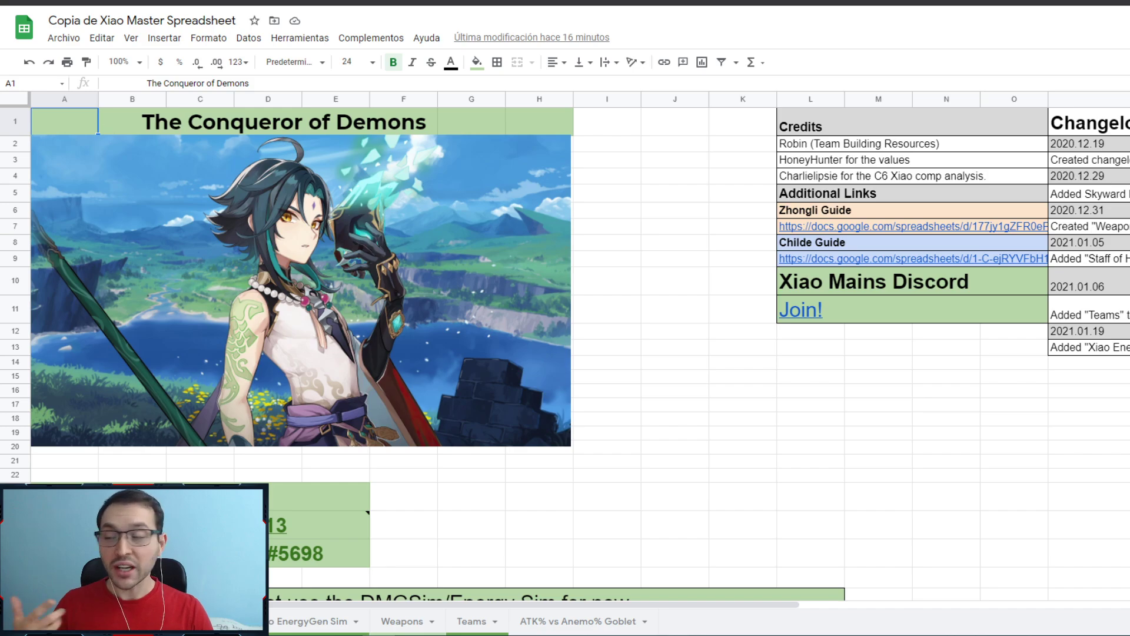
left_click(64, 39)
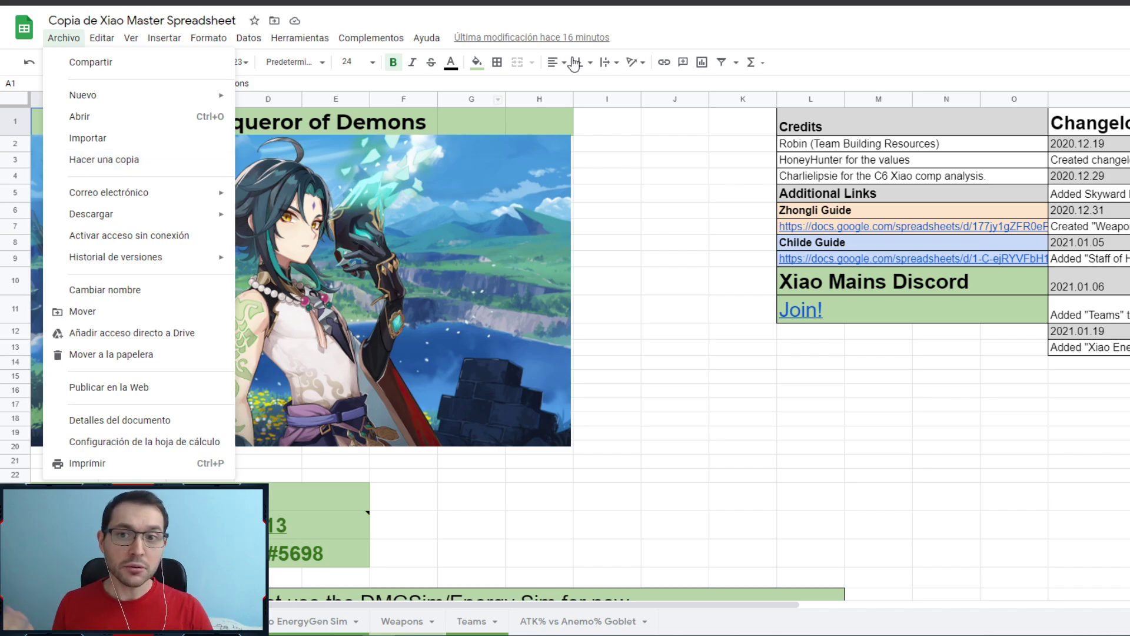
left_click(325, 429)
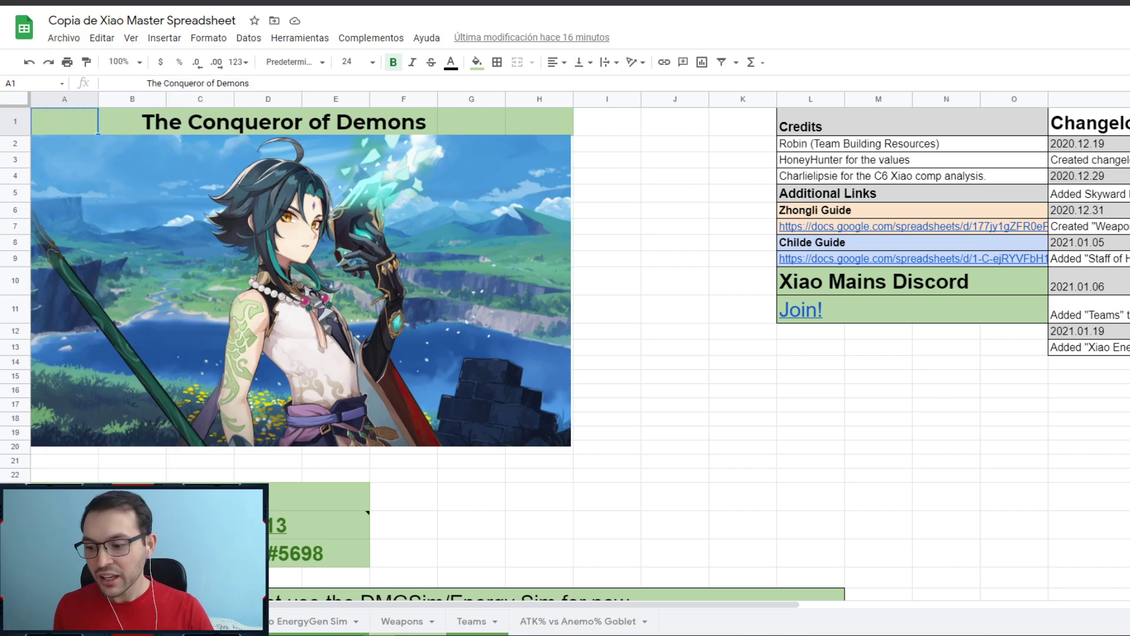
key("ctrl+shift+Page_Down")
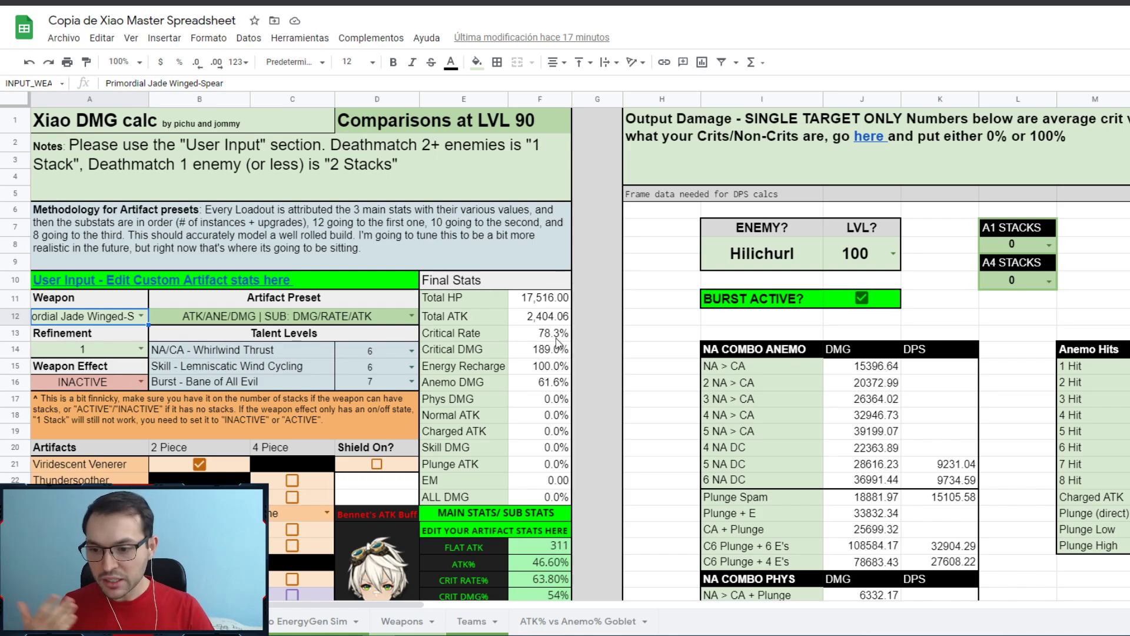
Look over the Xiao DMG calc sheet's user inputs, artifact sets, buffs, final stats and output damage tables.
left_click(603, 422)
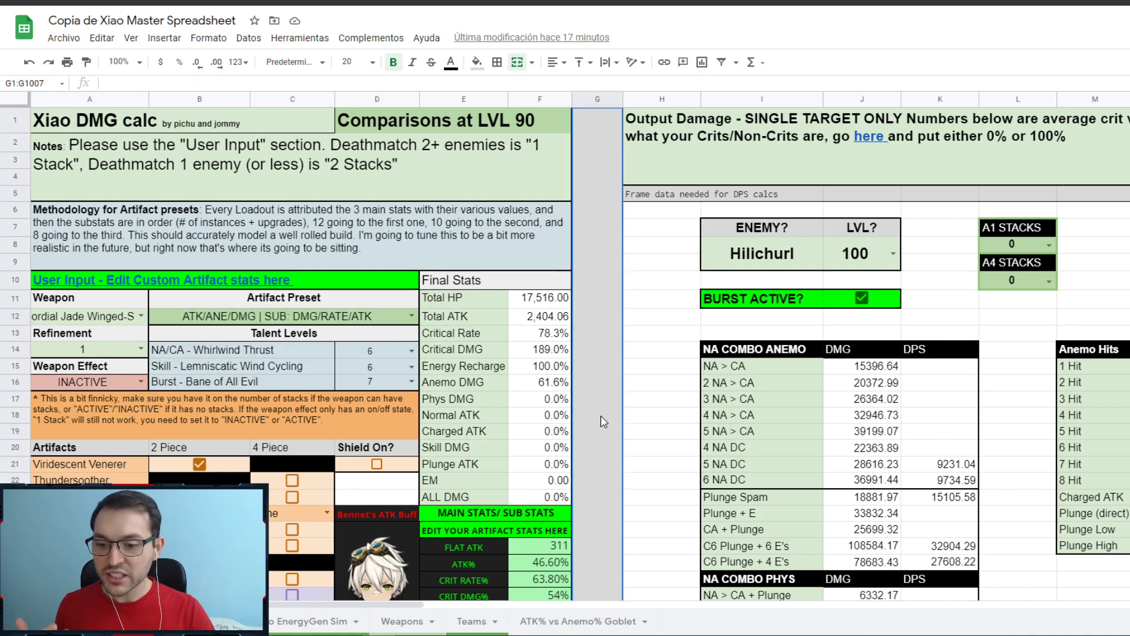
scroll(203, 423, "down", 5)
scroll(204, 423, "down", 2)
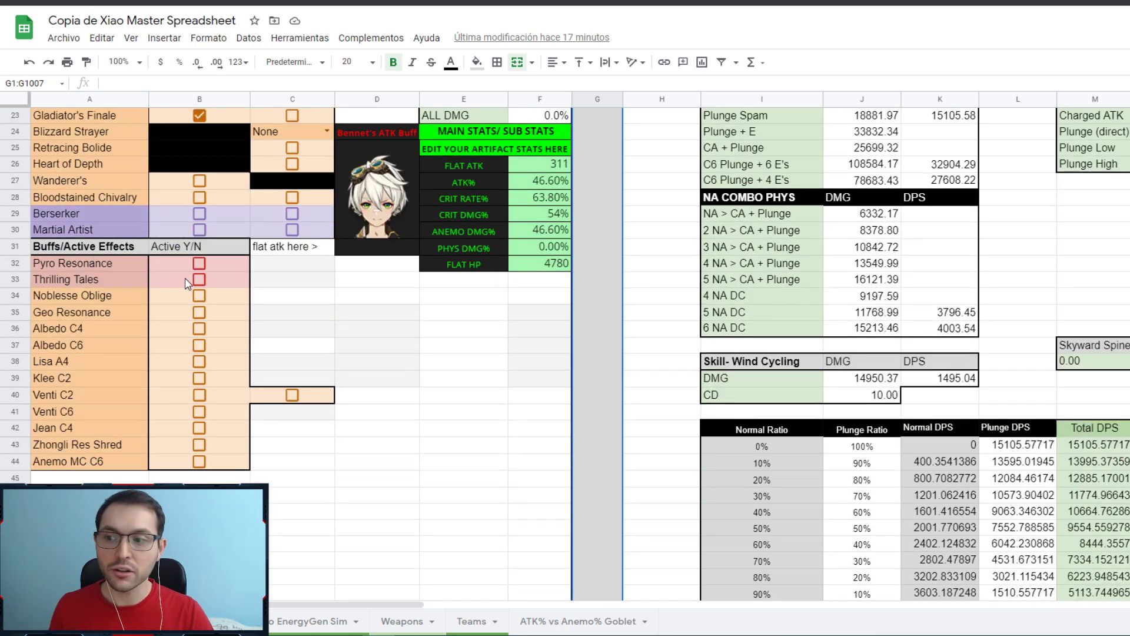
scroll(187, 284, "up", 3)
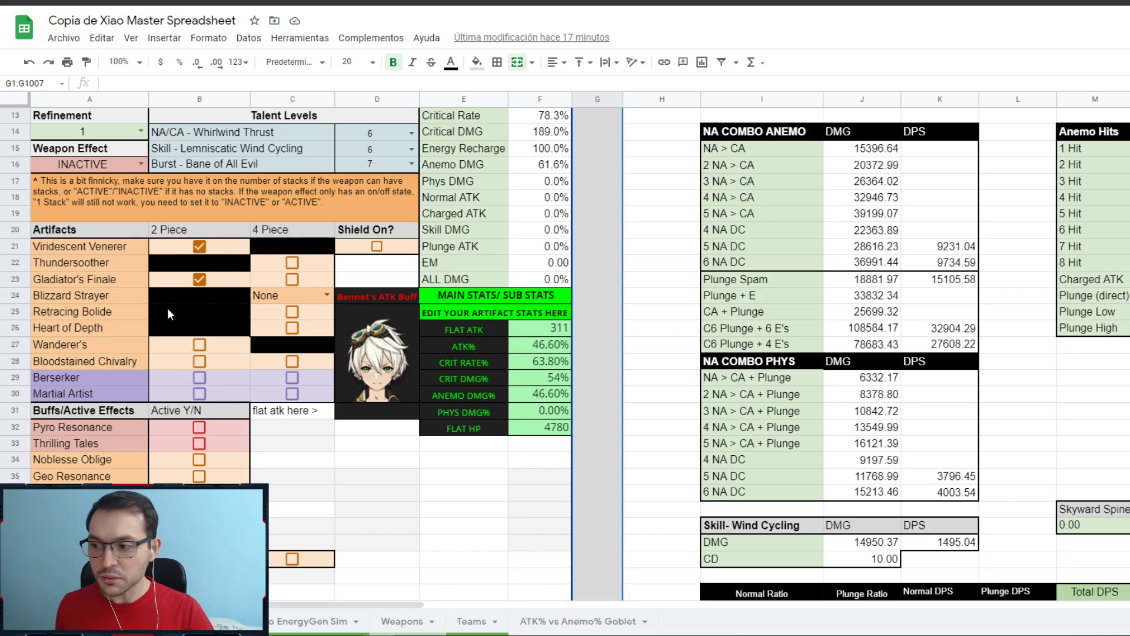
scroll(243, 334, "up", 2)
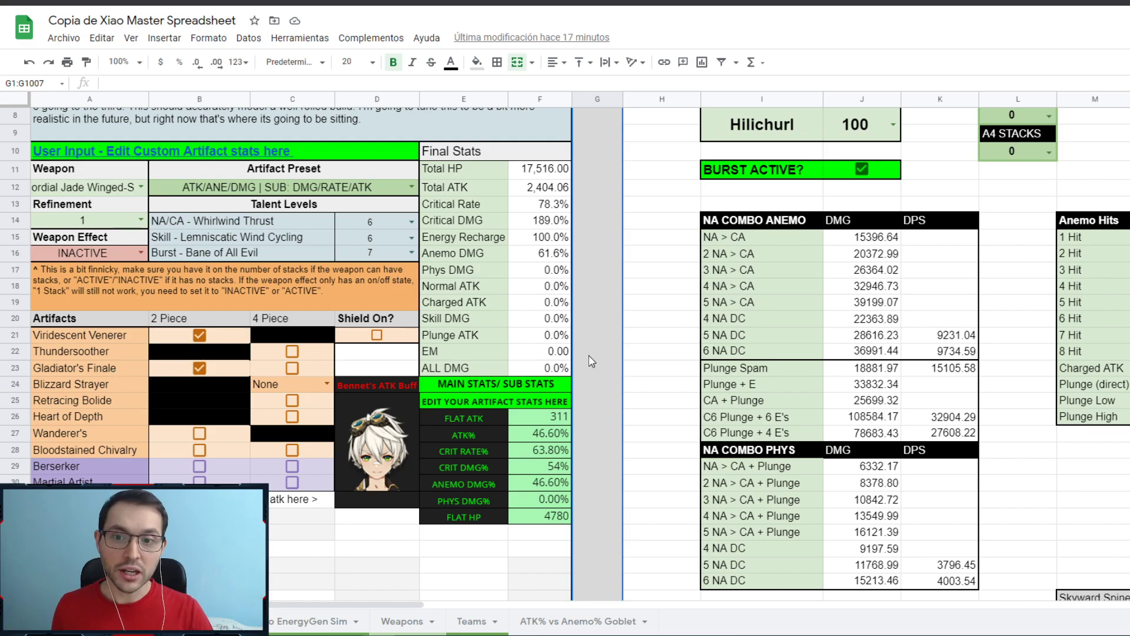
scroll(599, 355, "up", 3)
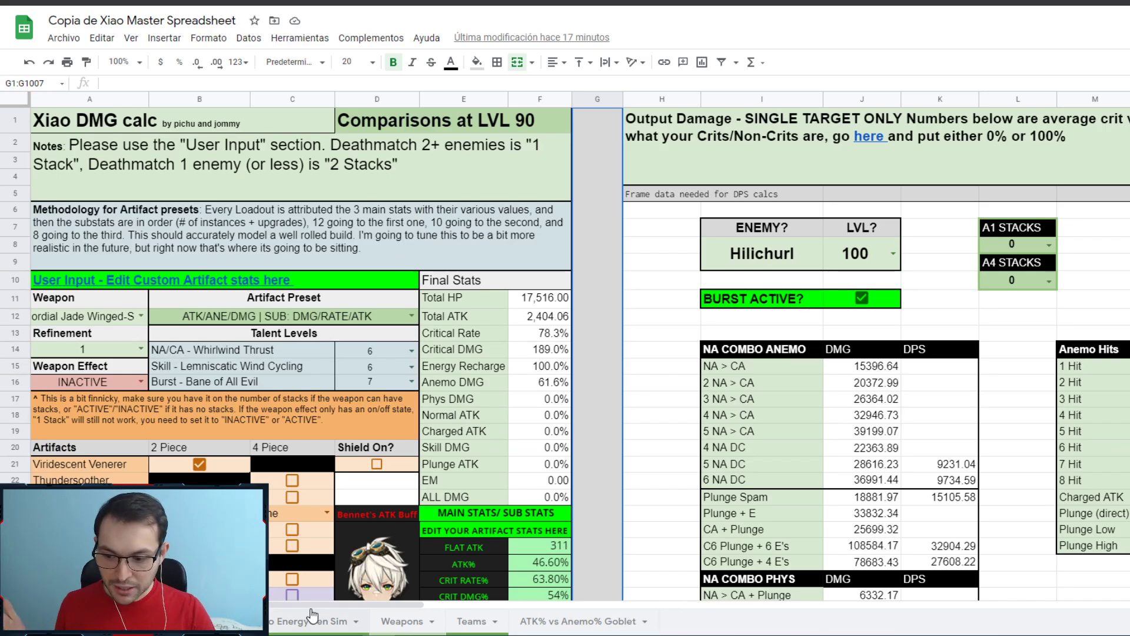
Turn the Burst Active option off and on again to compare the Anemo damage output.
mouse_move(322, 612)
left_mouse_down()
mouse_move(375, 606)
mouse_move(322, 607)
left_mouse_up()
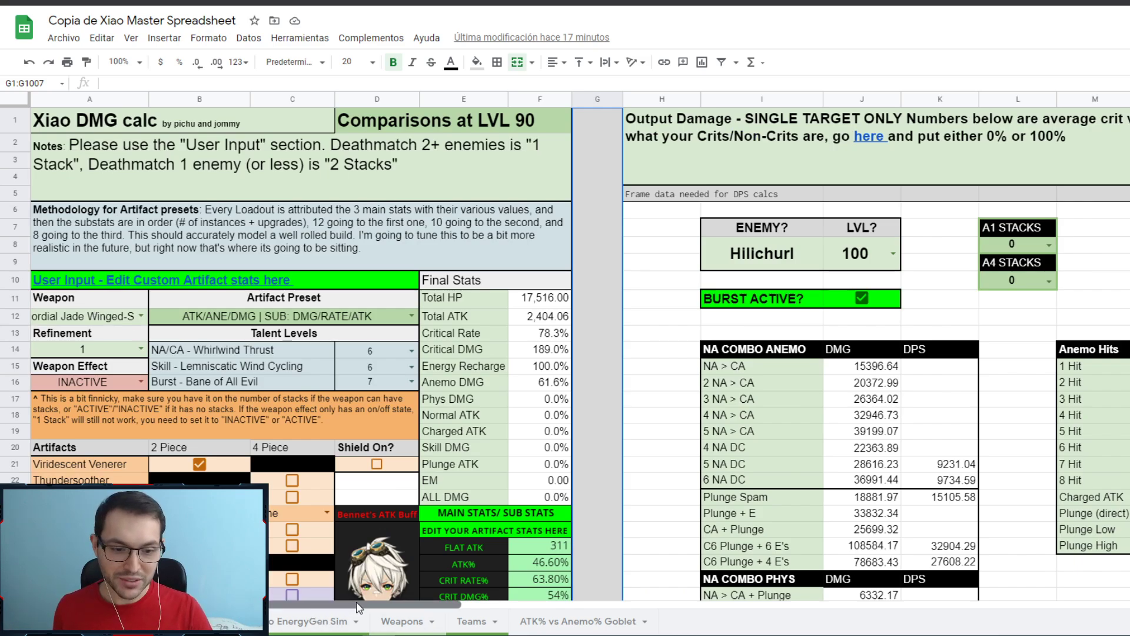
left_click_drag(341, 606, 366, 607)
left_click(744, 298)
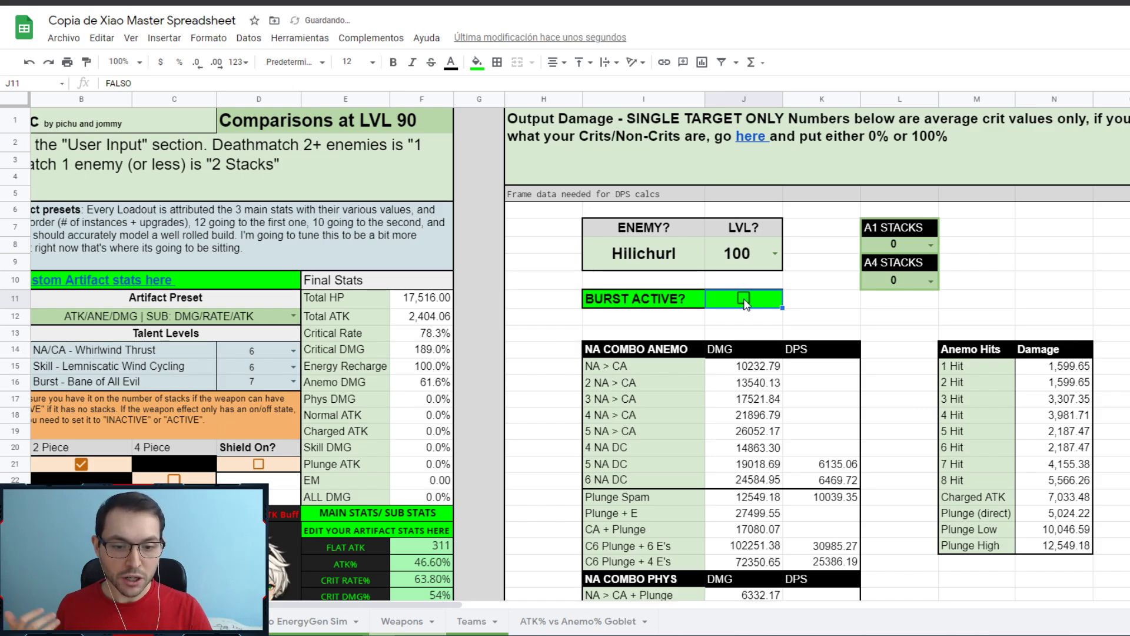
left_click(744, 299)
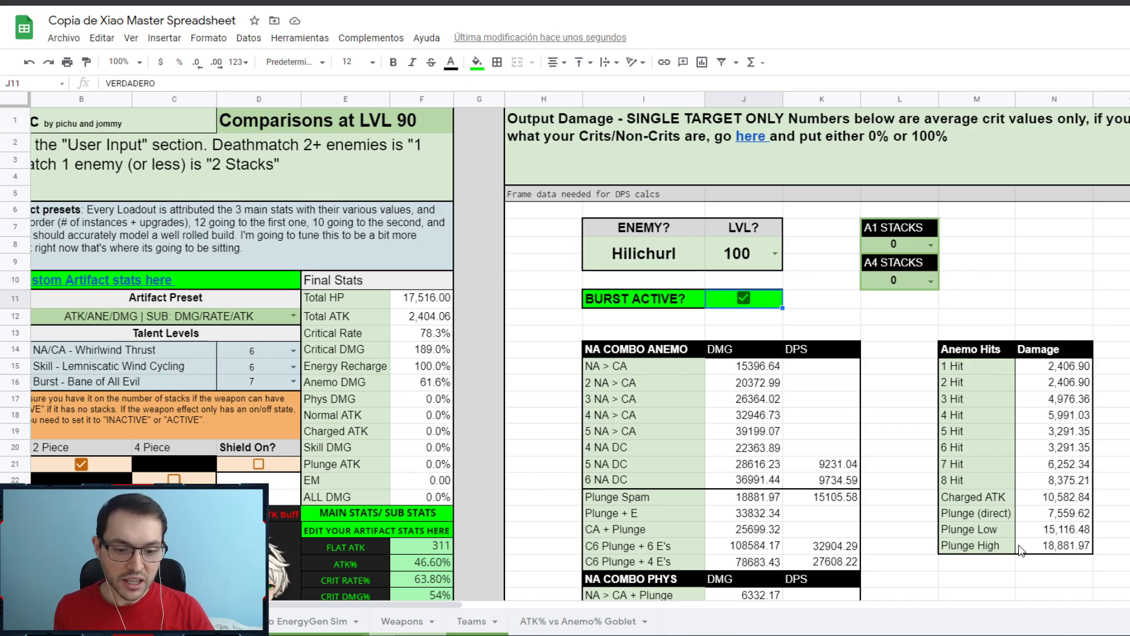
Set the A1 Stacks value to 5.
double_click(928, 281)
left_click(929, 244)
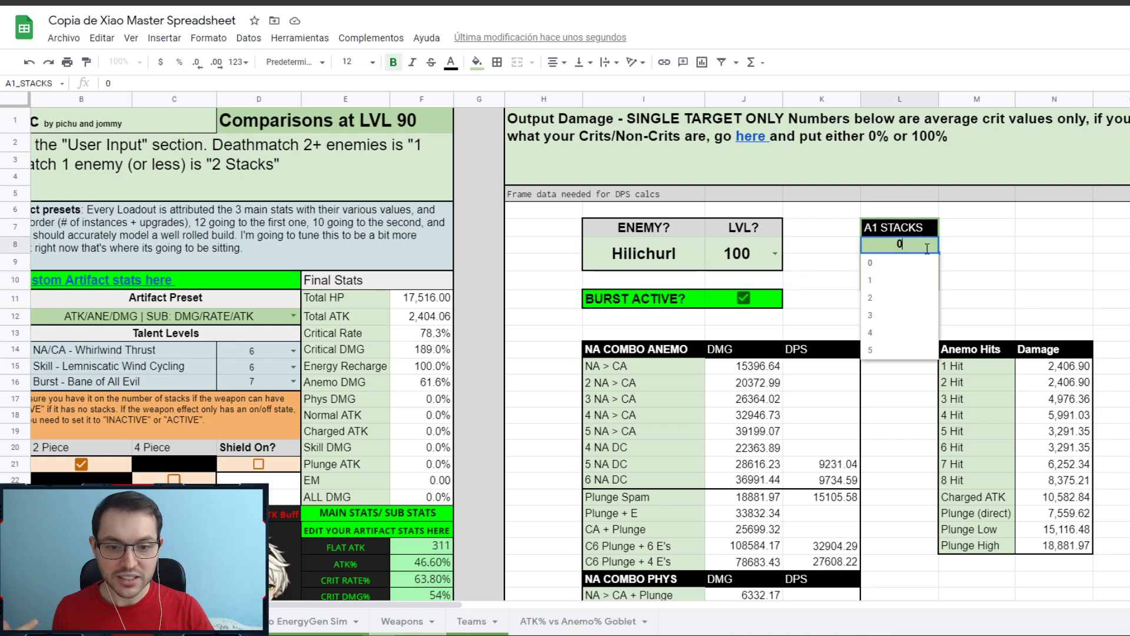
left_click(873, 352)
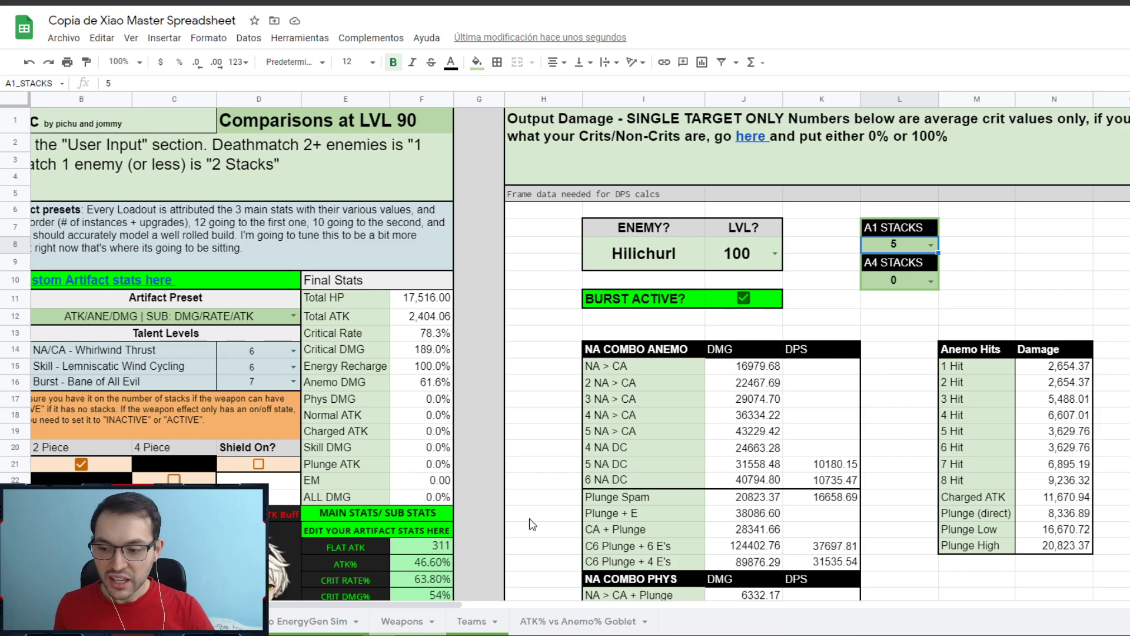
Change the calculator's weapon to Deathmatch and check the final stats and damage tables.
left_click_drag(429, 605, 391, 605)
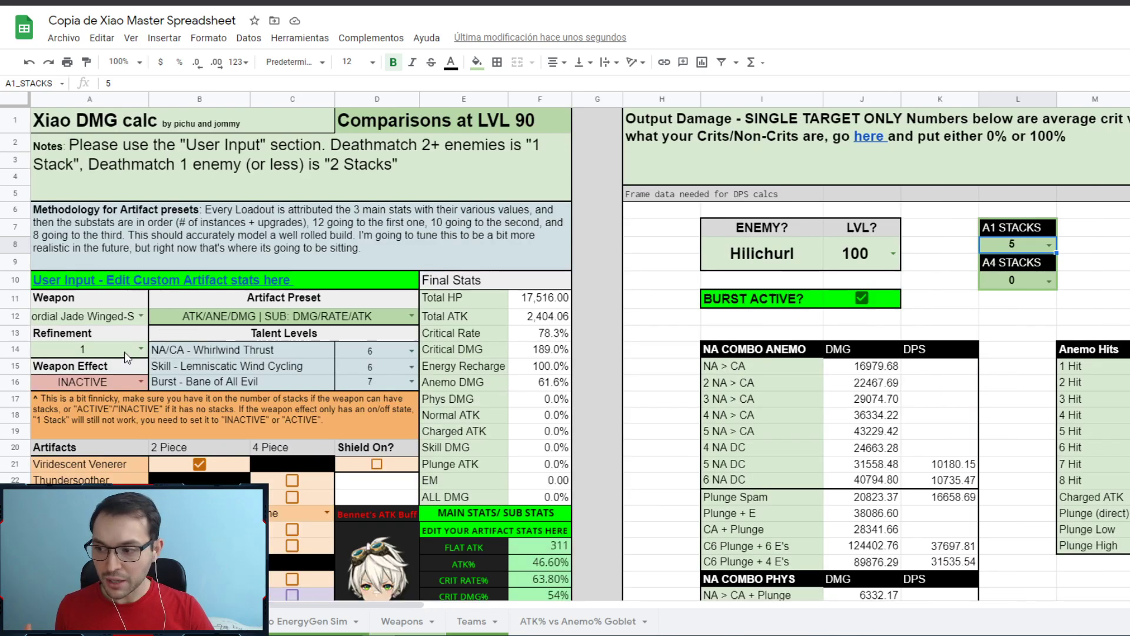
left_click(141, 316)
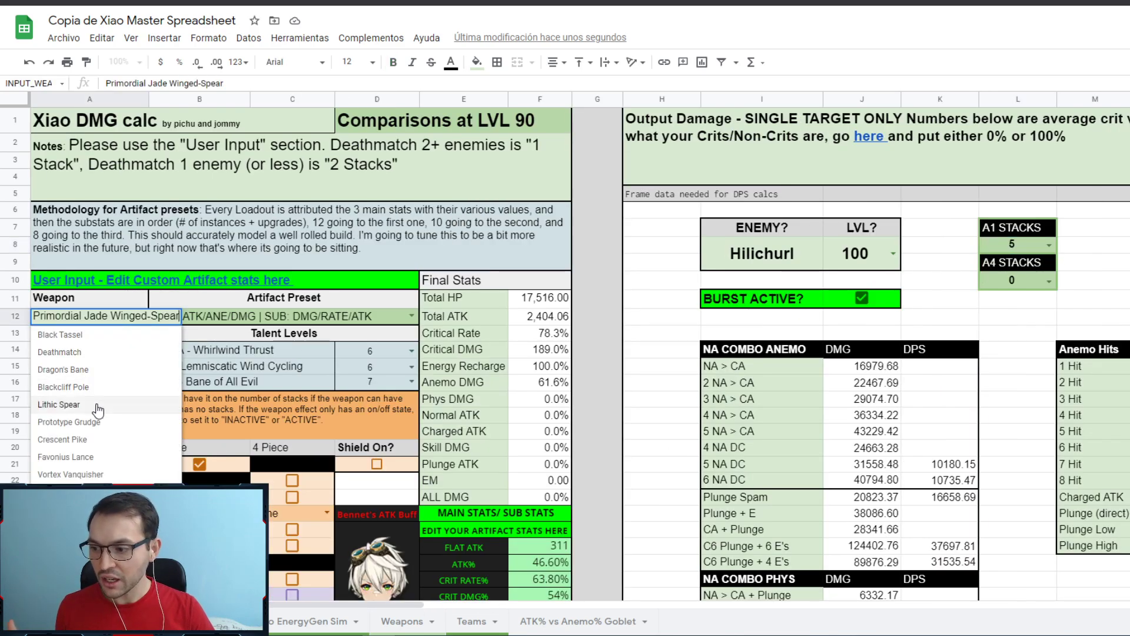
left_click(60, 352)
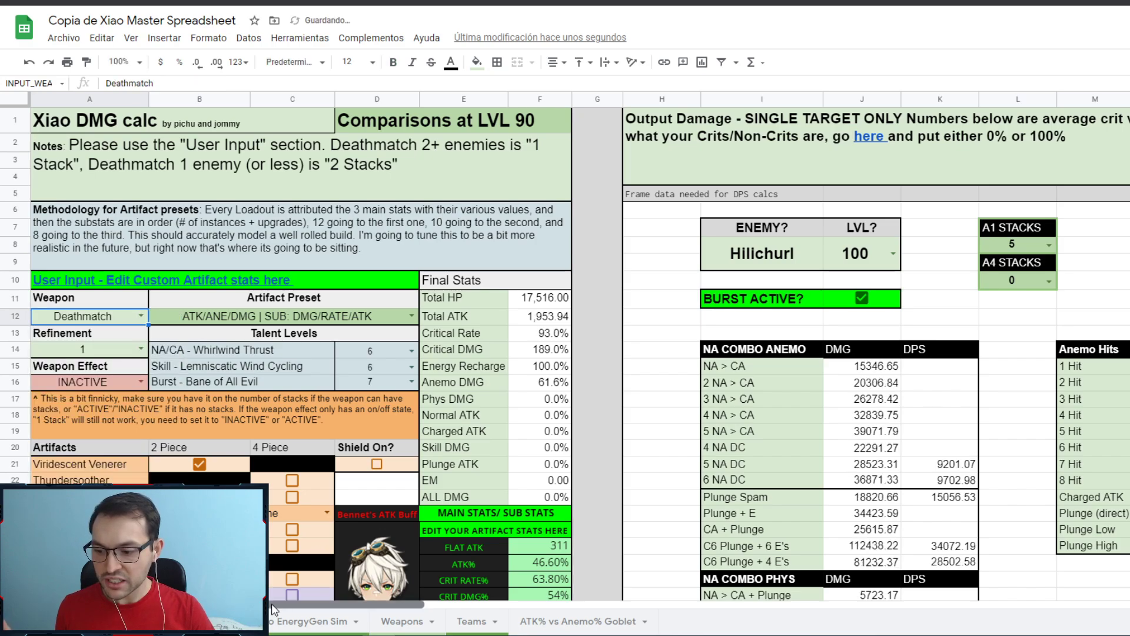
scroll(324, 608, "right", 2)
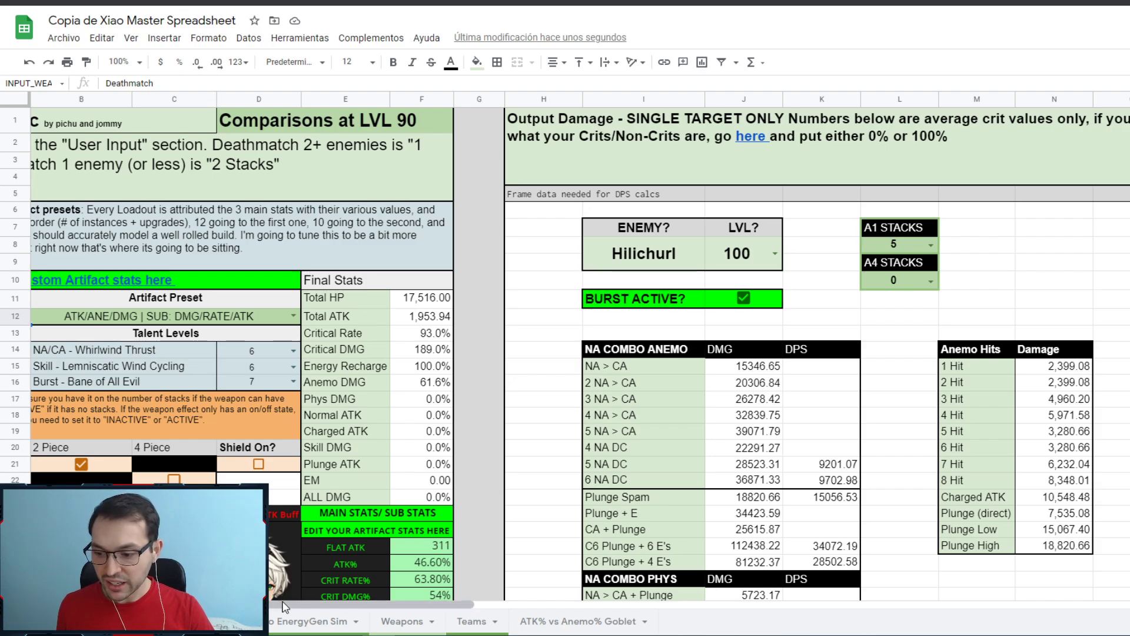
scroll(318, 600, "left", 2)
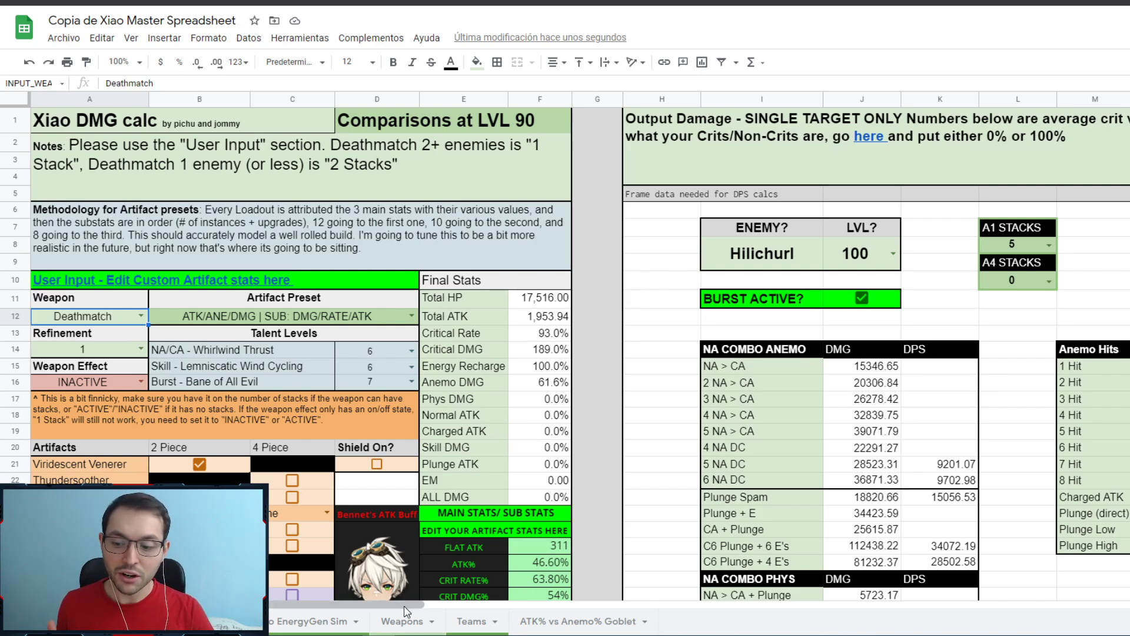
left_click_drag(404, 607, 463, 606)
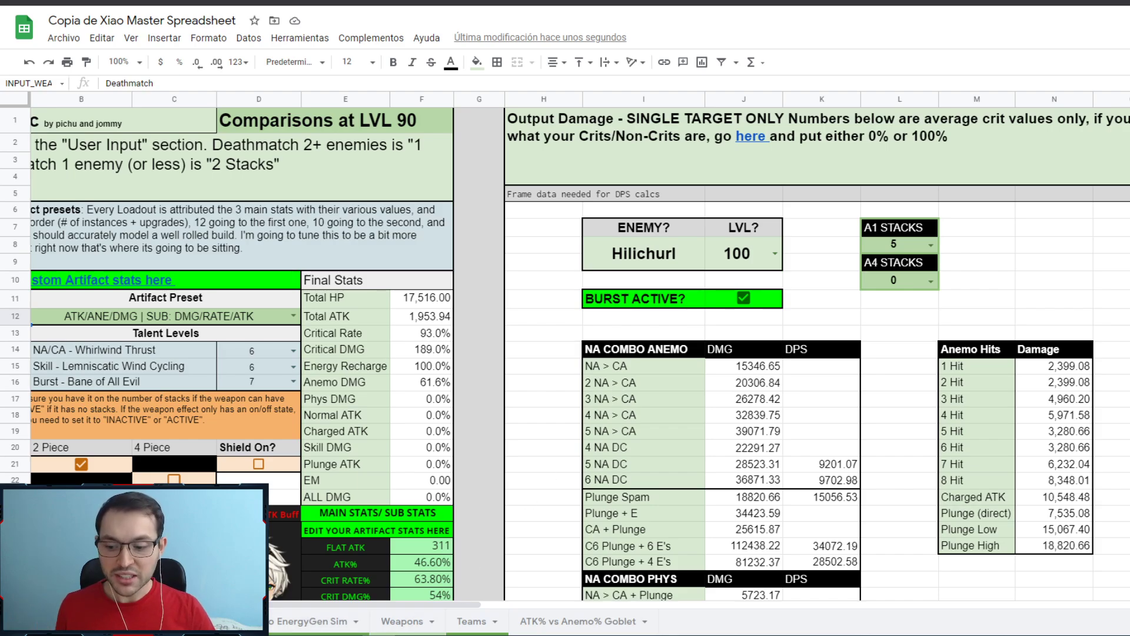
Switch to the Genshin Impact weapon archive and view four-star polearms, including Perdición del Dragón, Prototipo Resentimiento, Lanza de Espinadragón, Lanza de Caza Real and Lanza de Favonius.
left_click(448, 569)
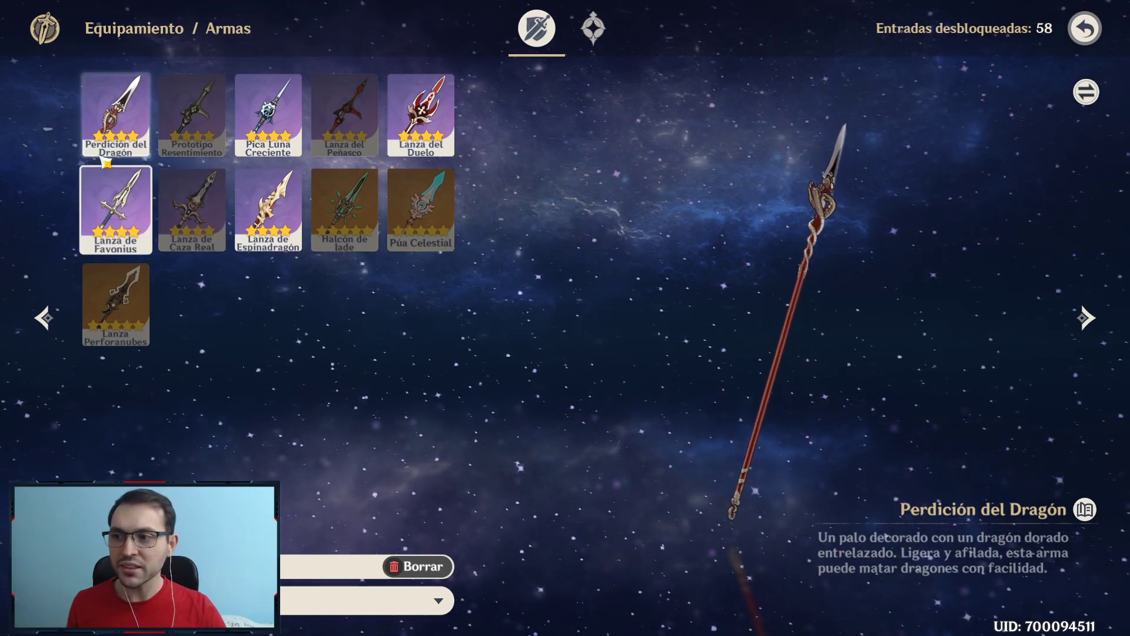
left_click(106, 119)
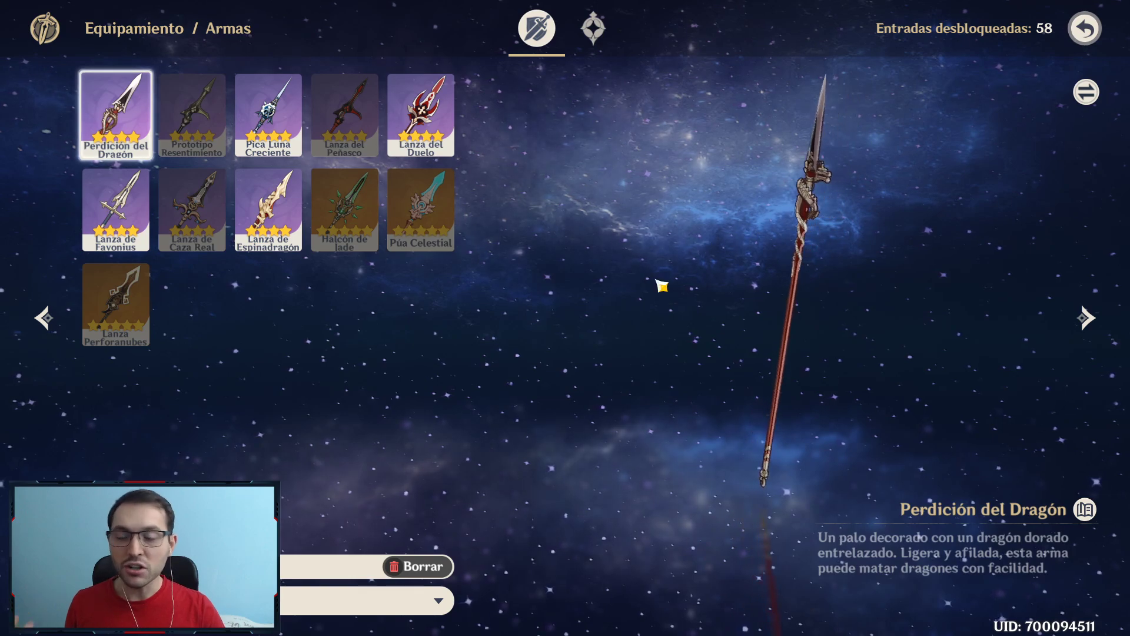
left_click(222, 121)
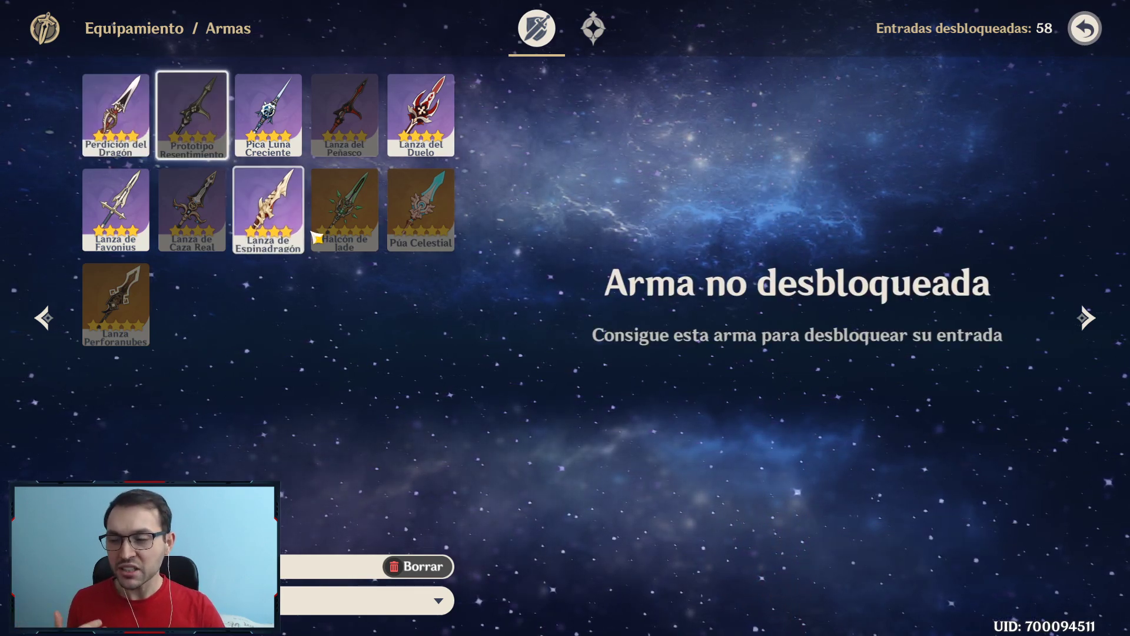
left_click(268, 209)
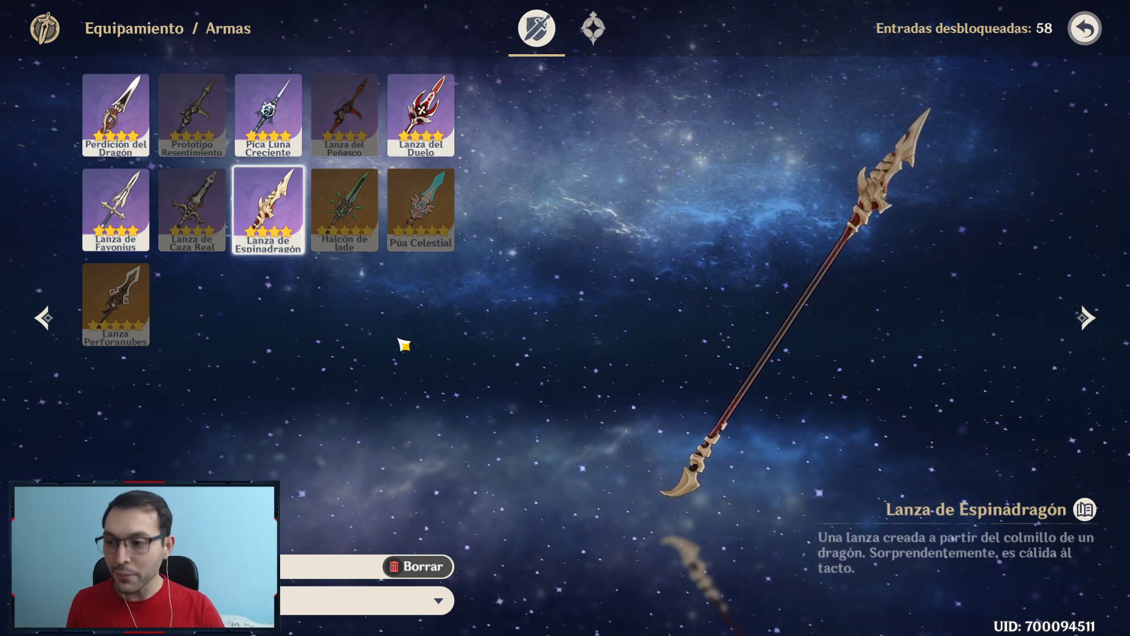
left_click(196, 231)
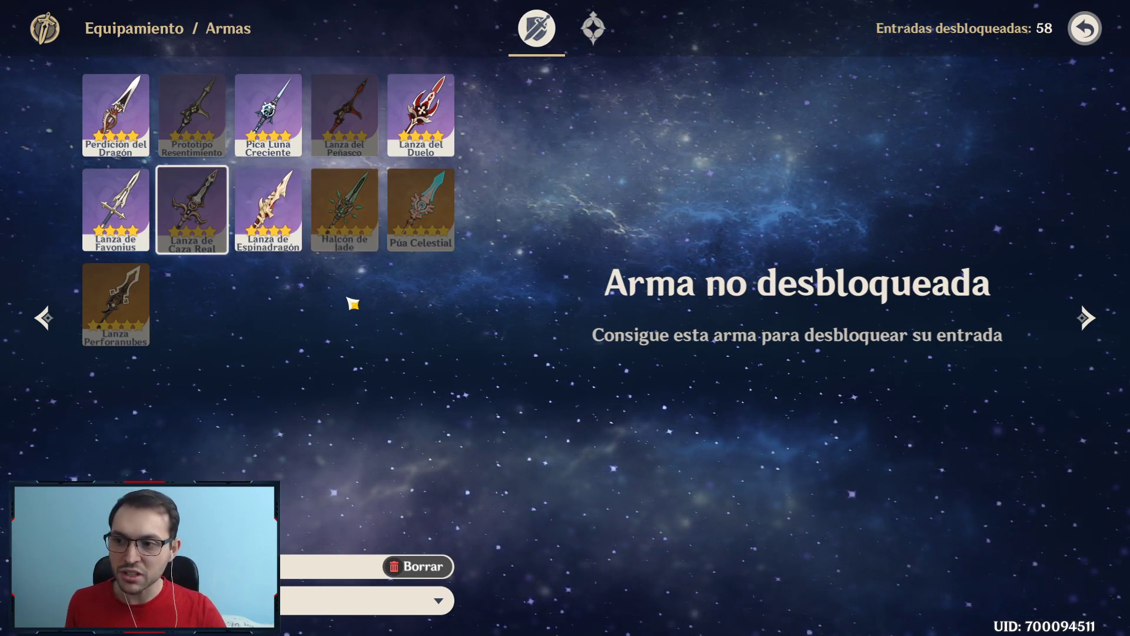
left_click(215, 137)
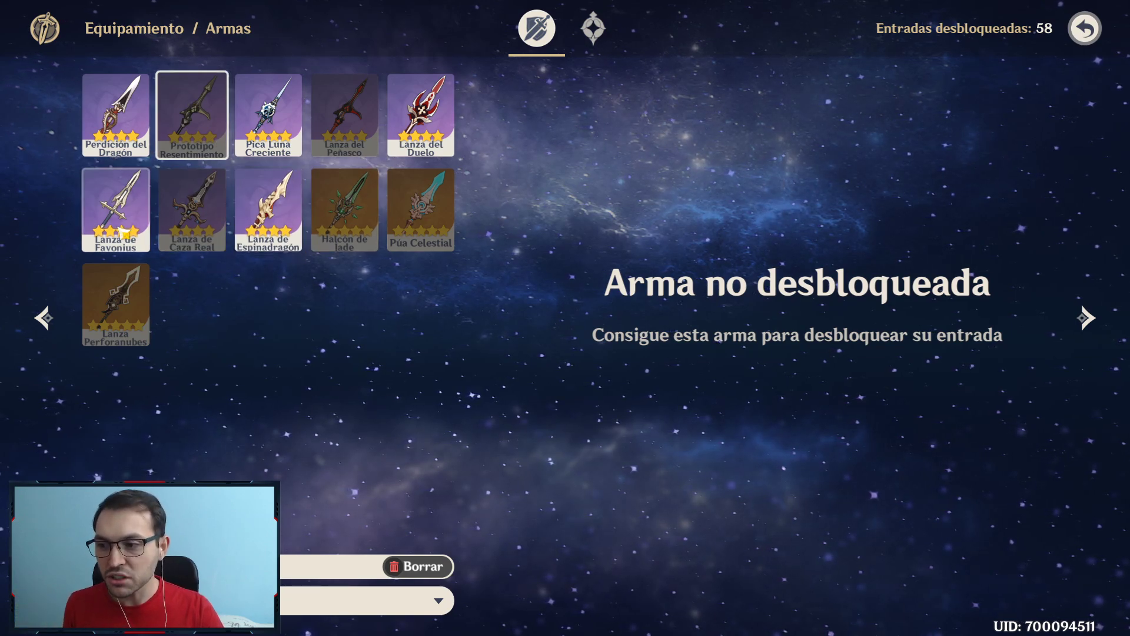
left_click(115, 212)
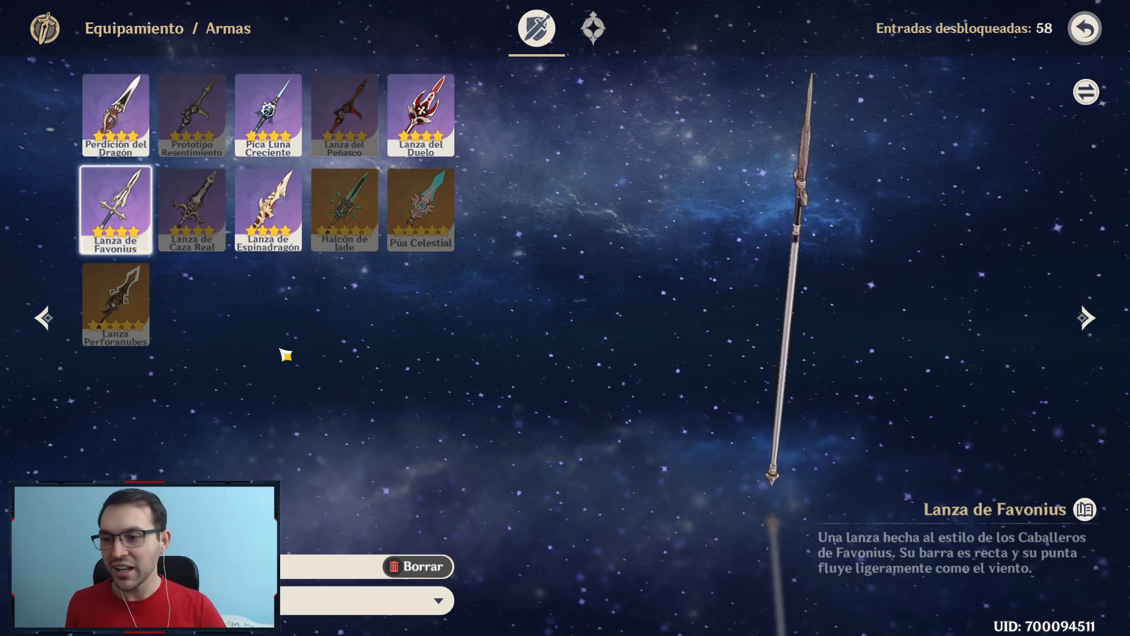
View the archive entries of the five-star polearms Halcón de Jade, Púa Celestial and Lanza Perforanubes.
left_click(357, 222)
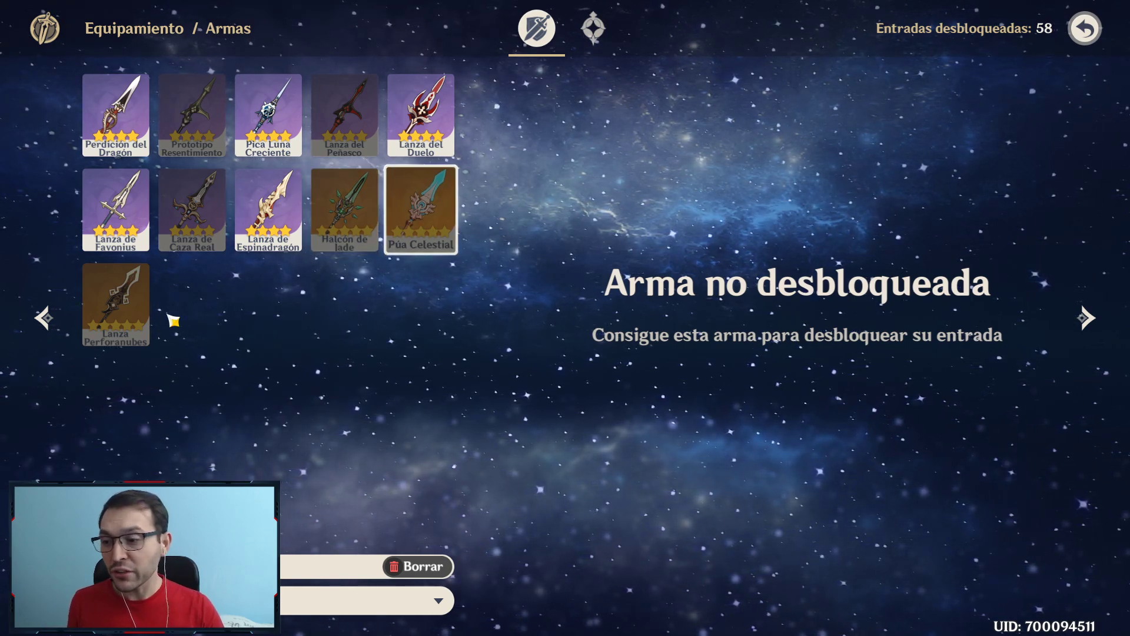
left_click(144, 318)
left_click(404, 232)
left_click(144, 318)
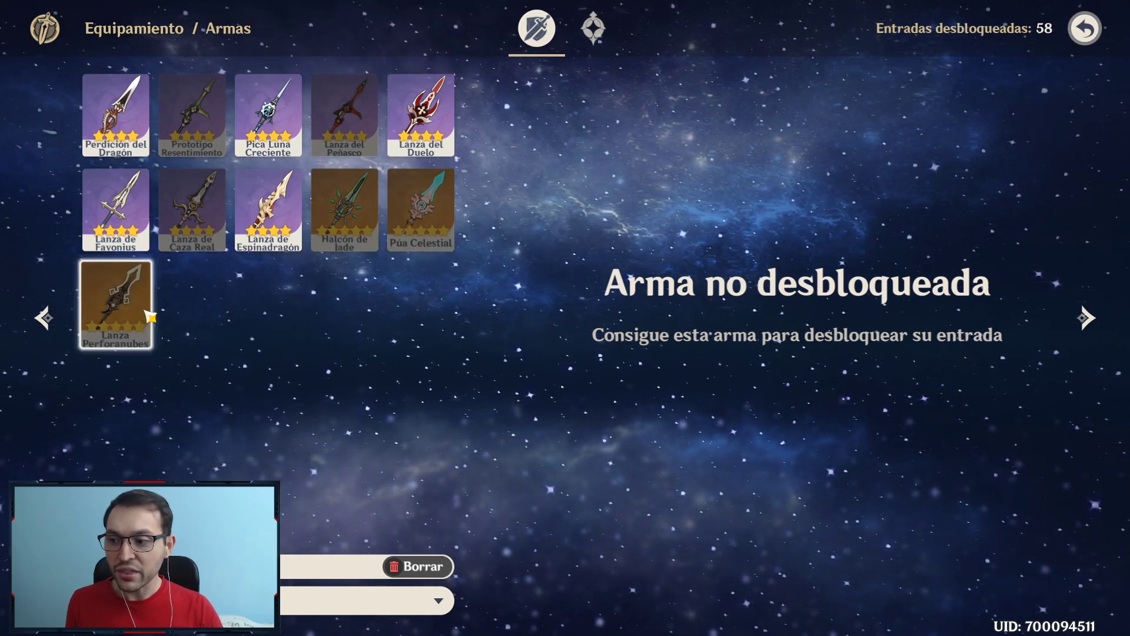
left_click(452, 203)
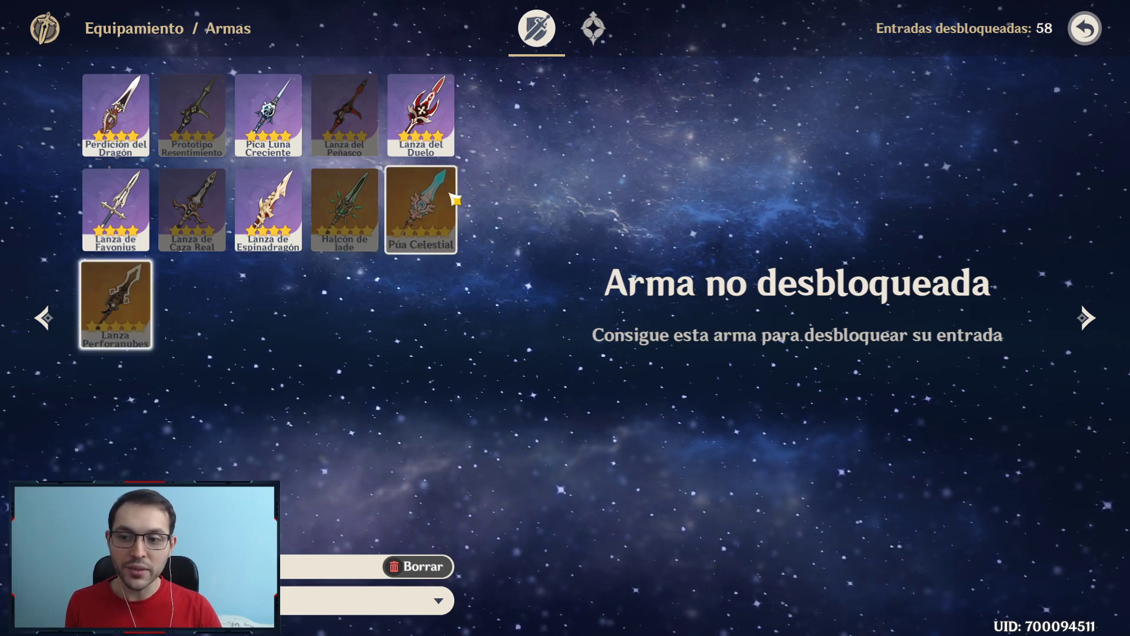